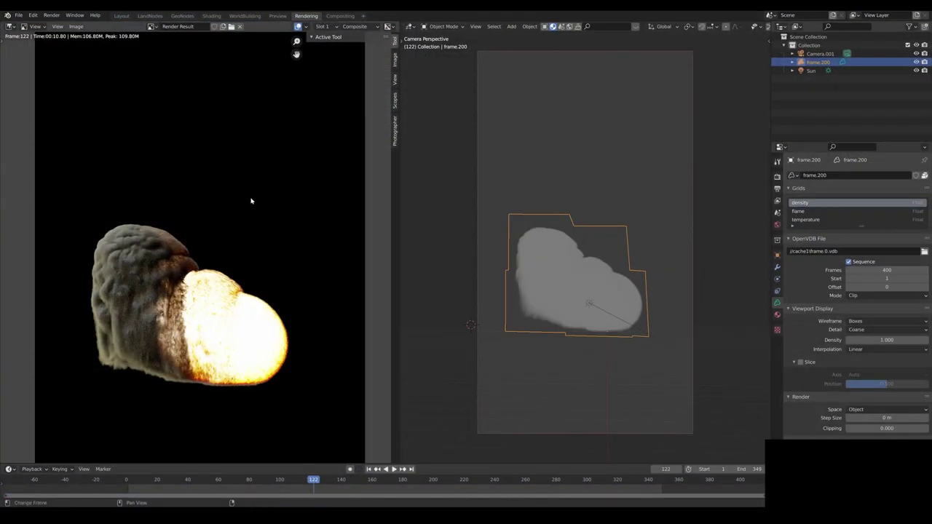
# - Preview the temperature, flame and density grids of the frame.200 volume in turn, finishing on density
pyautogui.click(823, 219)
pyautogui.click(814, 212)
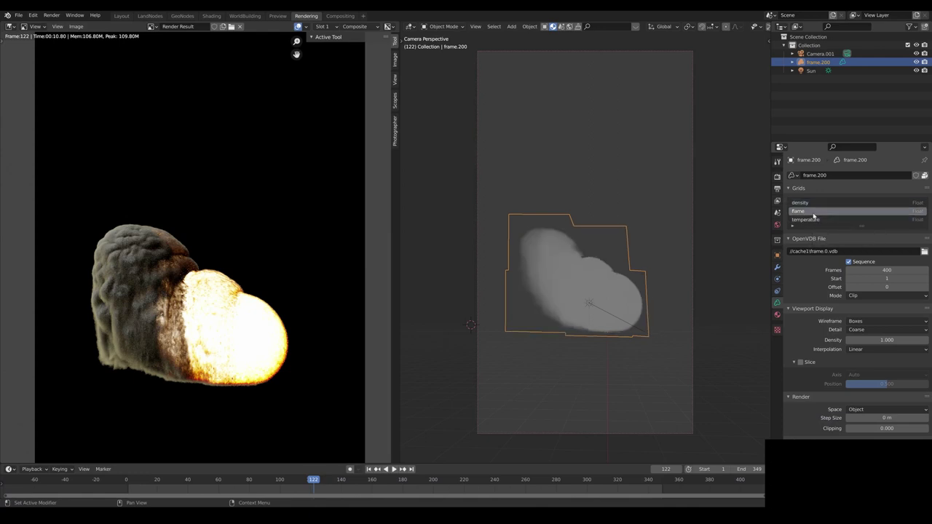
pyautogui.click(830, 219)
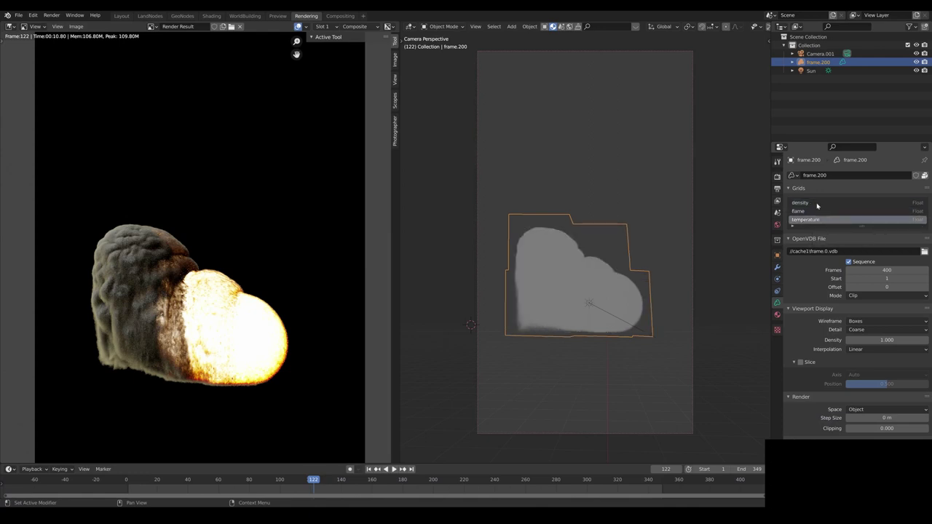
pyautogui.click(816, 204)
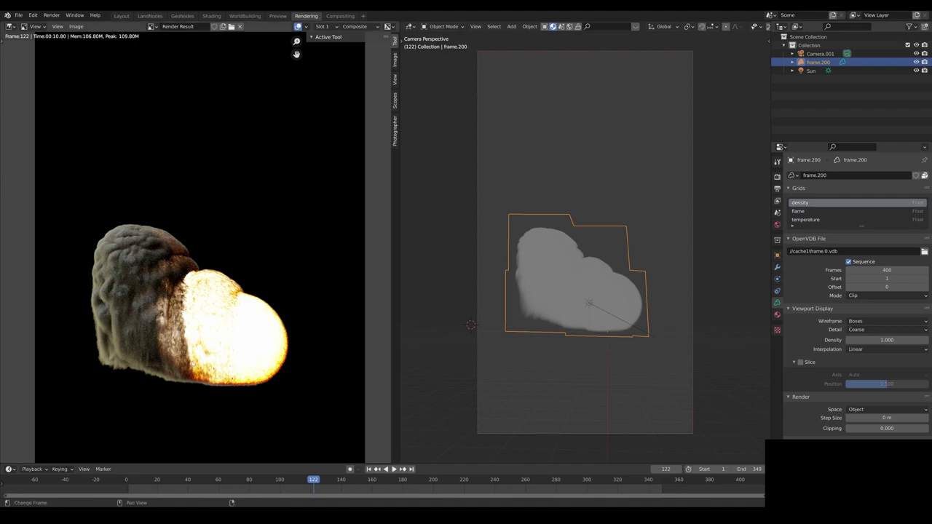
pyautogui.scroll(-1, 180, 346)
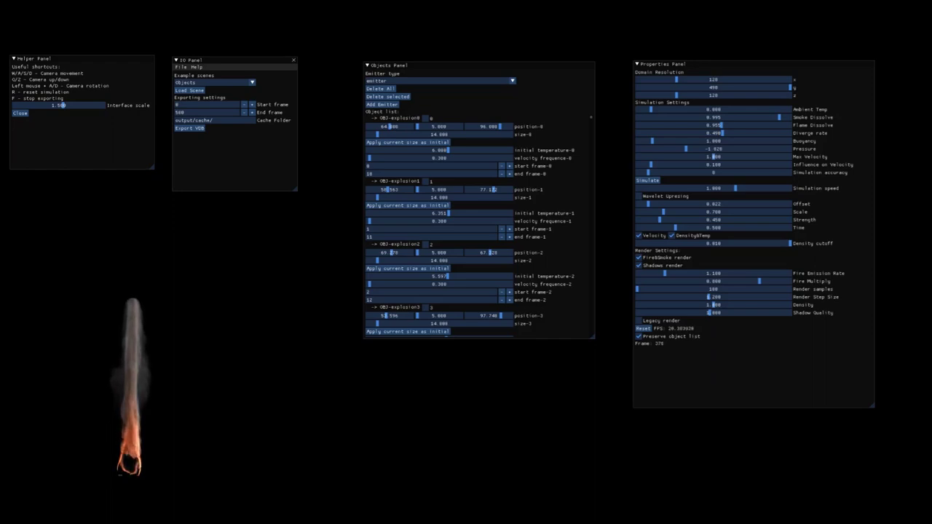
# - In the fire simulator, set density to about 0.551, fire multiply to about 0.51 and render samples to about 1035, and restart the simulation
pyautogui.click(675, 289)
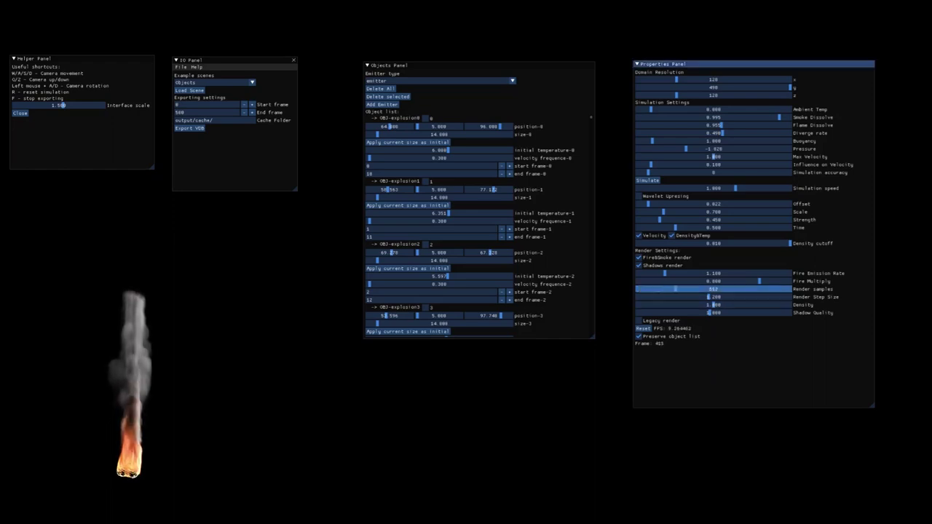
pyautogui.click(680, 305)
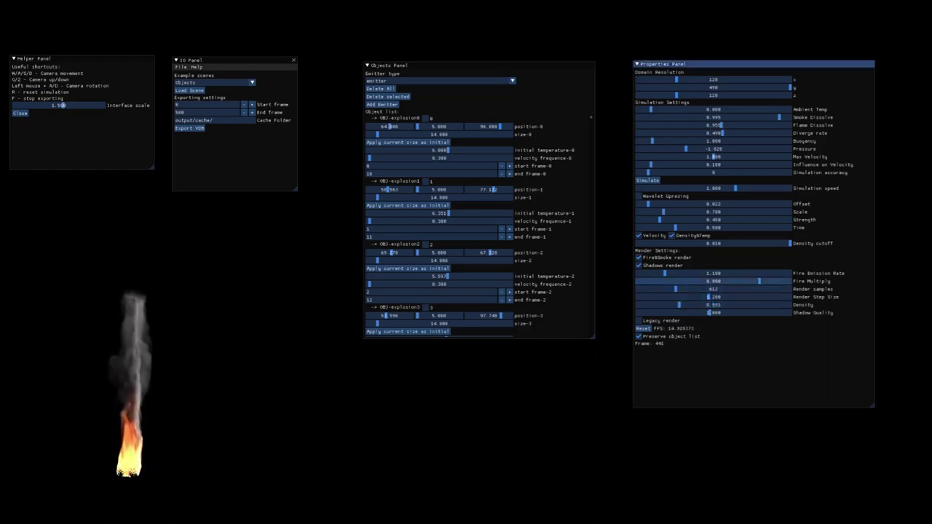
pyautogui.moveTo(701, 281); pyautogui.dragTo(715, 281)
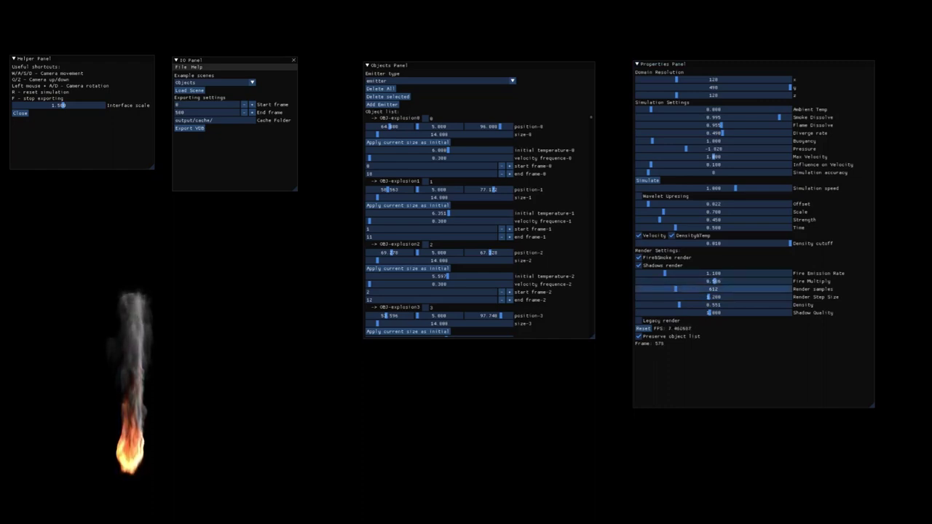
pyautogui.moveTo(675, 289); pyautogui.dragTo(711, 289)
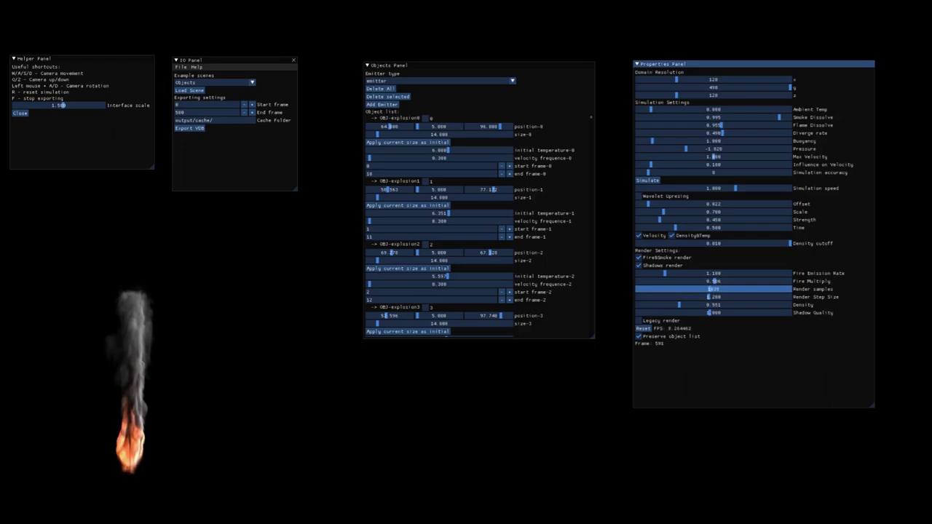
pyautogui.click(135, 472)
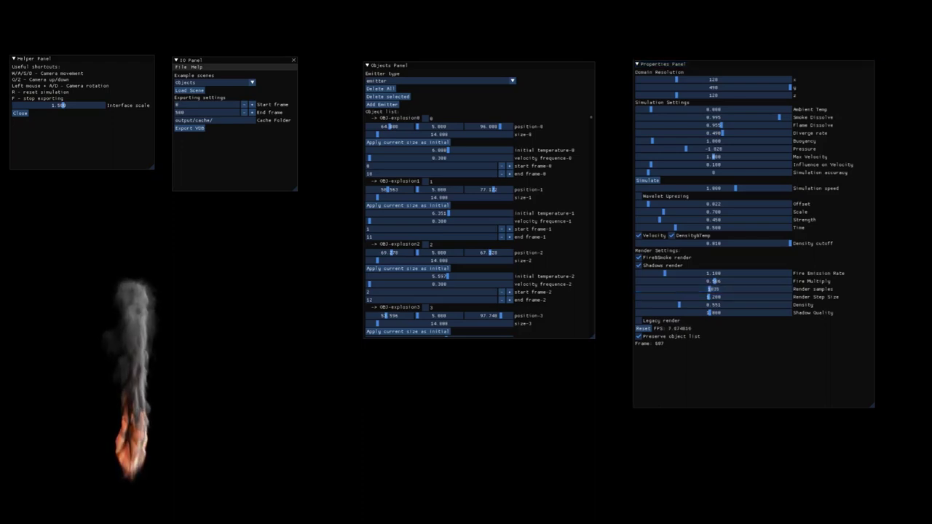
pyautogui.press('r')
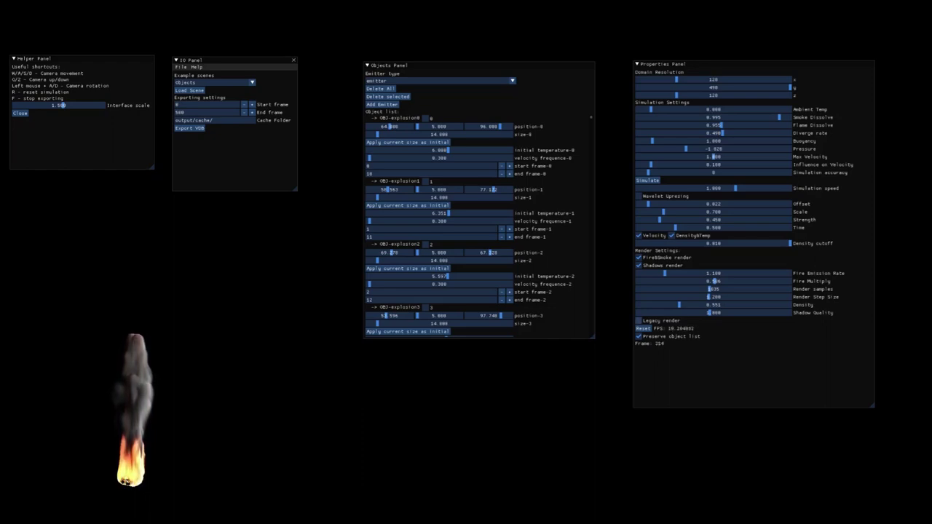
# - Switch the legacy render on for comparison and back off
pyautogui.click(638, 321)
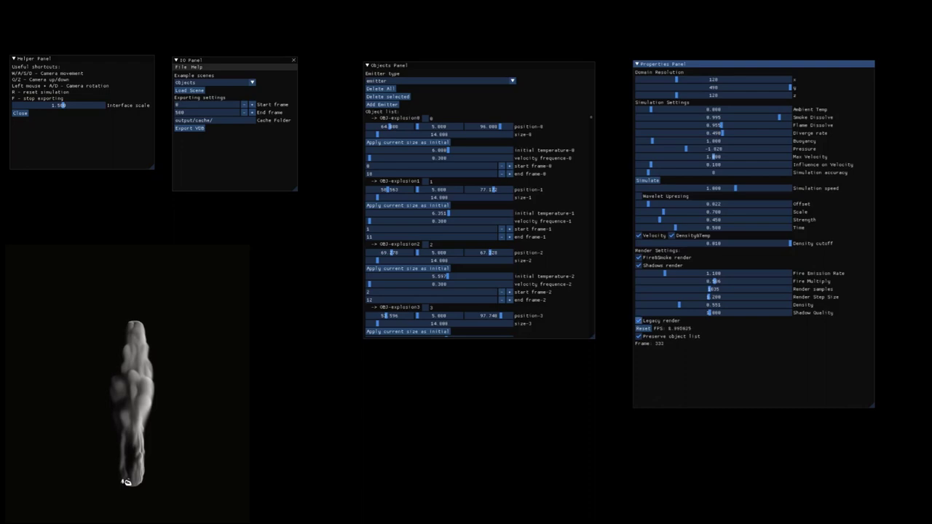
pyautogui.click(638, 320)
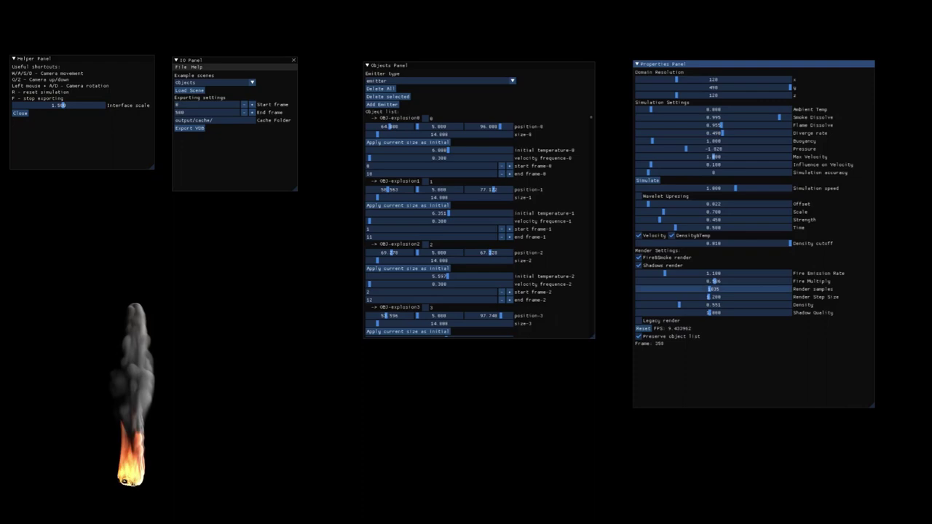
# - Lower shadow quality to about 0.242 and render samples to about 680, restarting the simulation for each change
pyautogui.moveTo(709, 313); pyautogui.dragTo(648, 313)
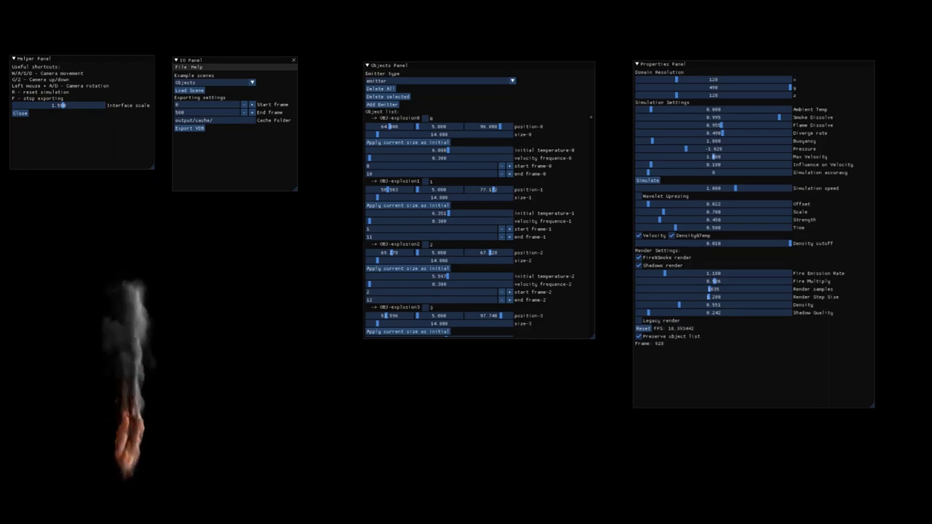
pyautogui.press('r')
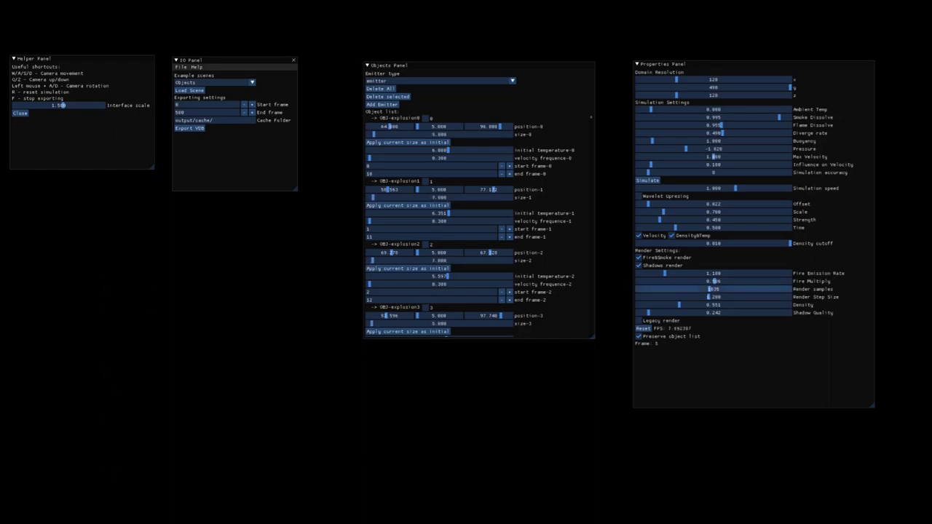
pyautogui.click(681, 289)
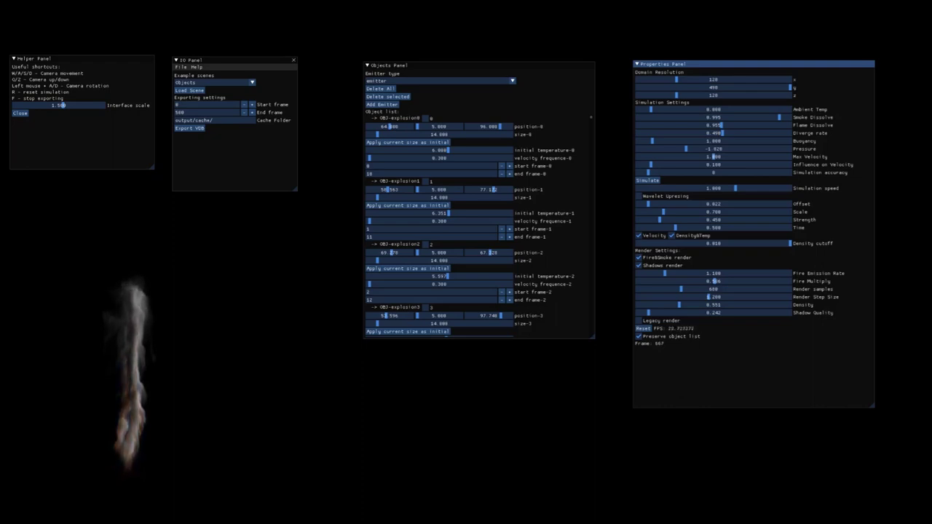
pyautogui.press('r')
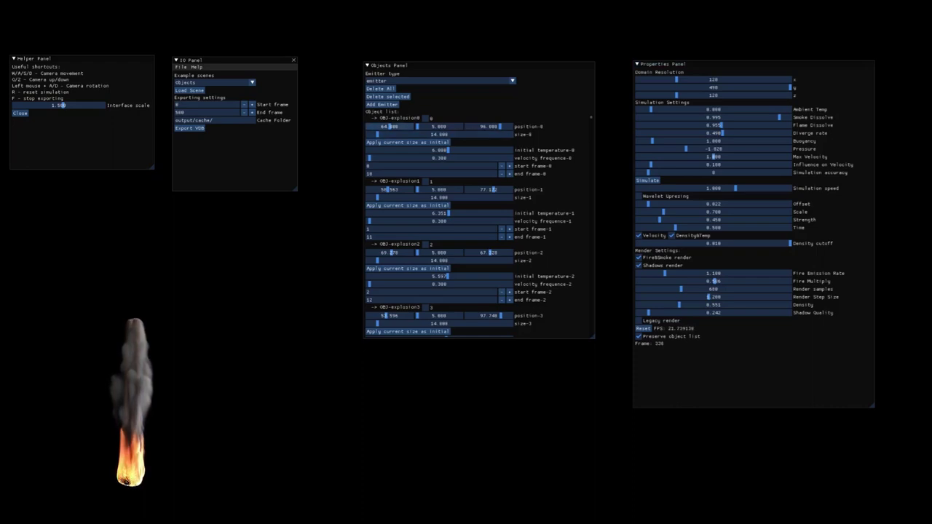
# - Shift the x position of the first explosion emitter to about 60.9
pyautogui.moveTo(390, 126); pyautogui.dragTo(389, 126)
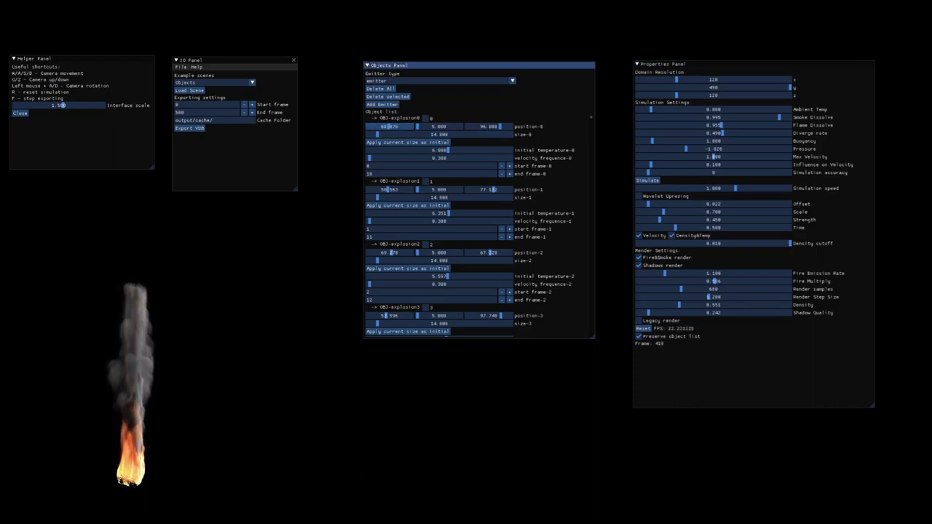
pyautogui.click(391, 126)
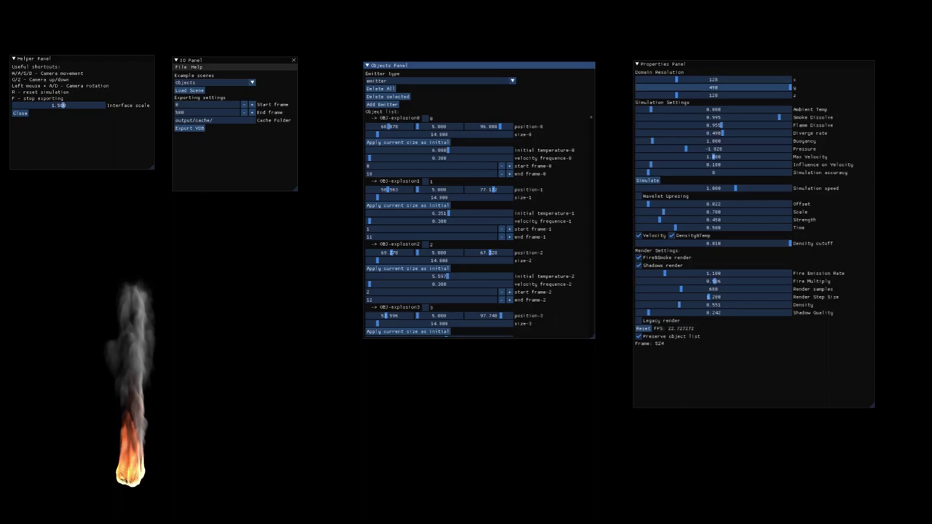
# - Set the domain resolution to about 188 in x, 490 in y and 179 in z, and restart the simulation
pyautogui.moveTo(676, 79); pyautogui.dragTo(637, 87)
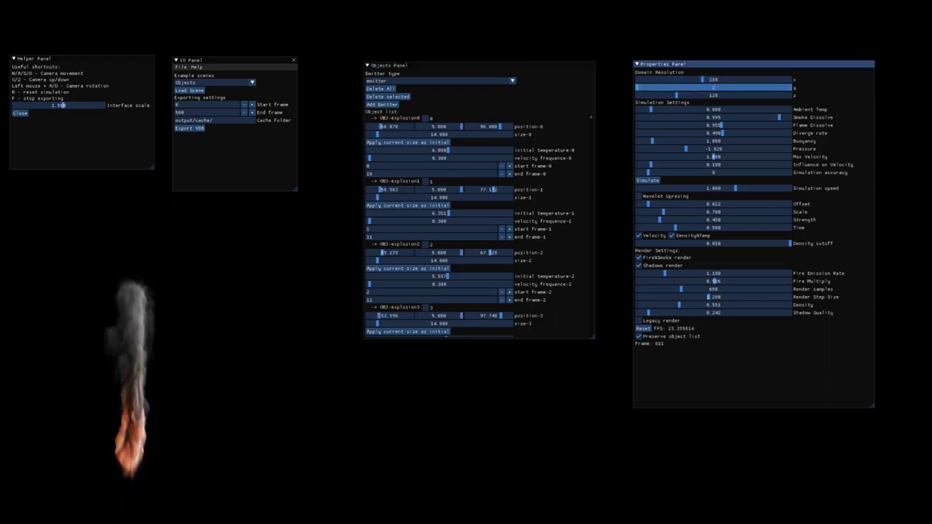
pyautogui.write('31')
pyautogui.press('Tab')
pyautogui.write('174')
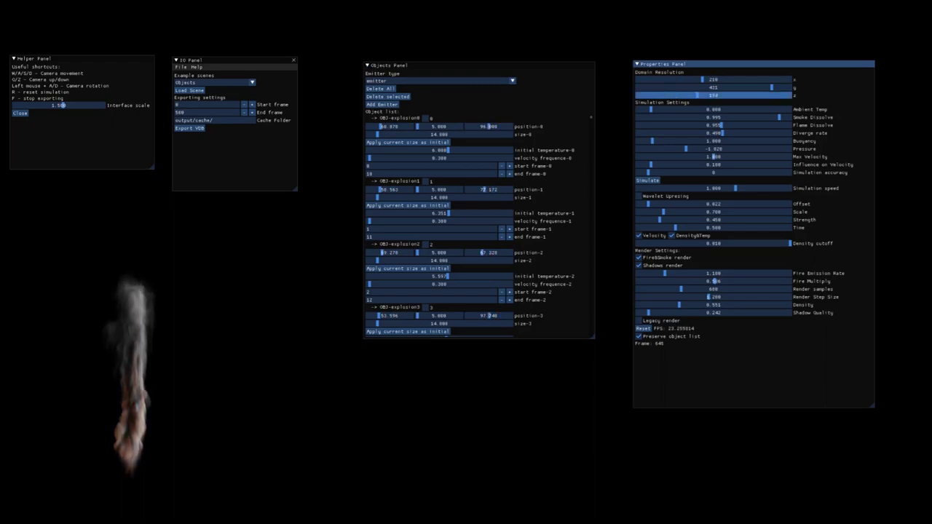
pyautogui.press('BackSpace')
pyautogui.write('9')
pyautogui.press('Return')
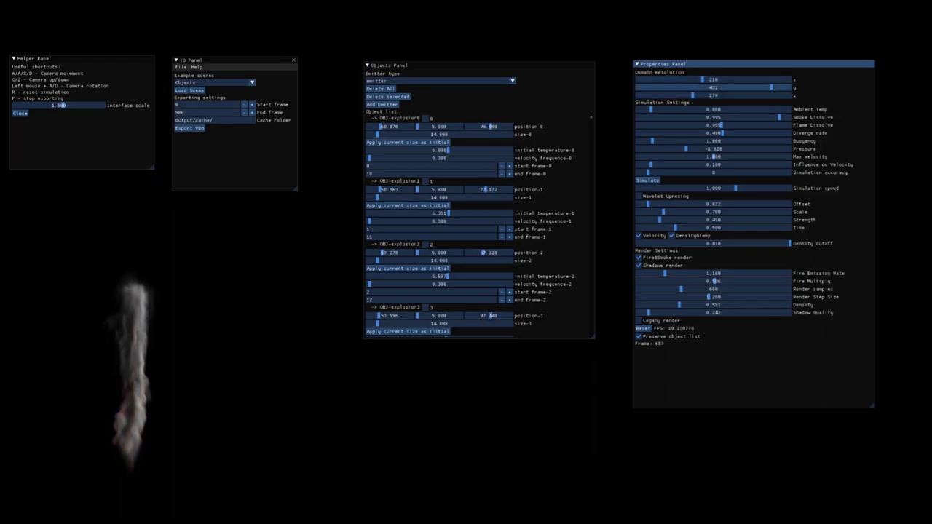
pyautogui.moveTo(772, 88); pyautogui.dragTo(788, 87)
pyautogui.moveTo(702, 79); pyautogui.dragTo(695, 80)
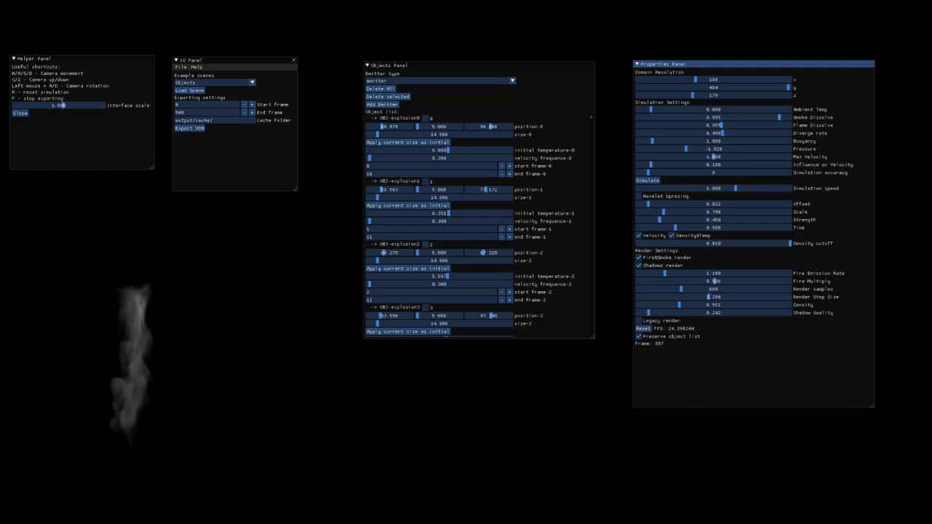
pyautogui.press('r')
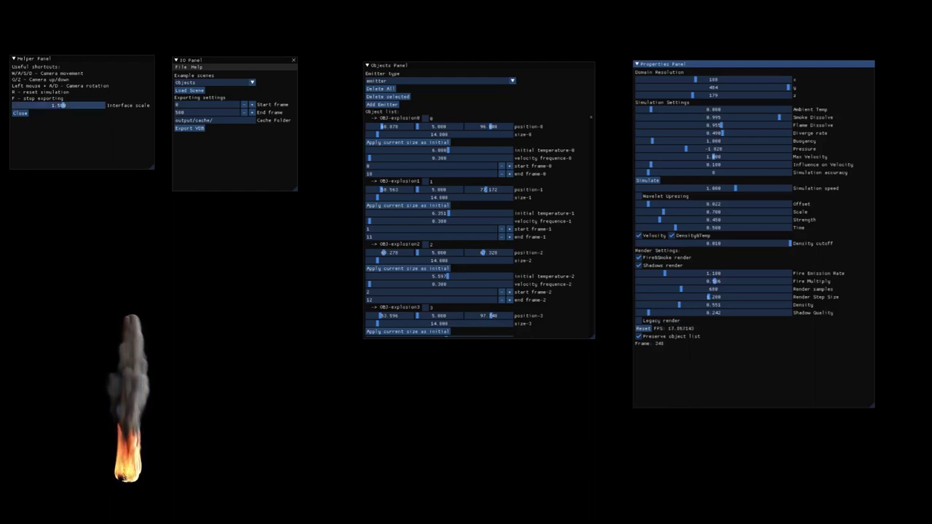
# - Increase the interface scale to about 1.51 and restart the simulation
pyautogui.moveTo(62, 105); pyautogui.dragTo(64, 105)
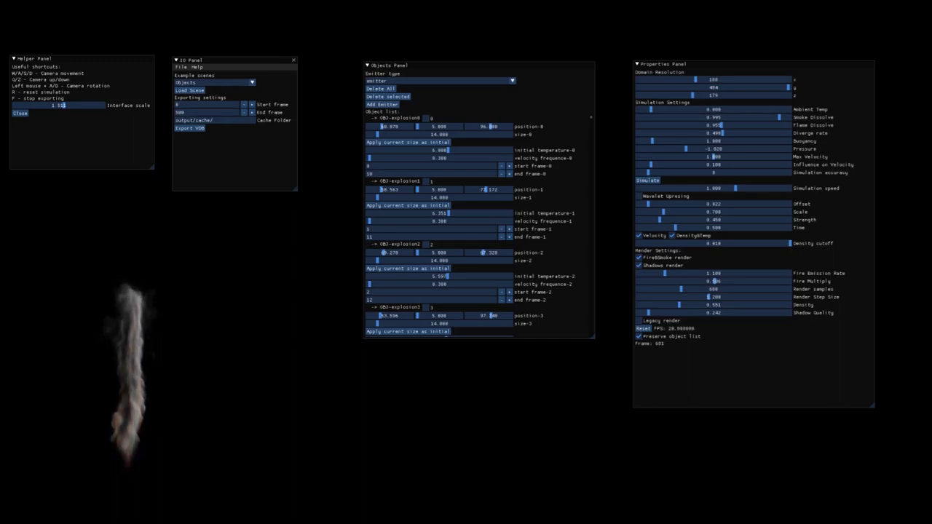
pyautogui.press('r')
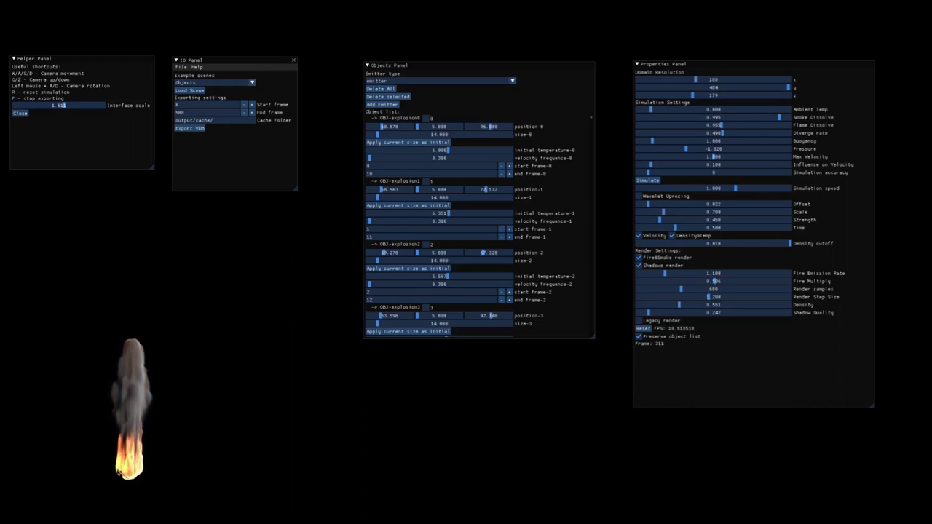
# - Open the saved project scene named apocaliptic
pyautogui.click(181, 67)
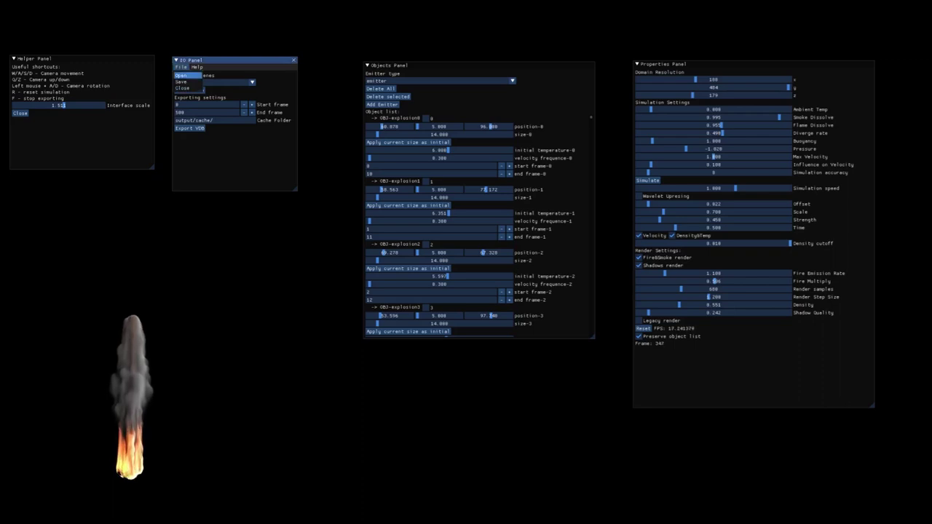
pyautogui.click(187, 75)
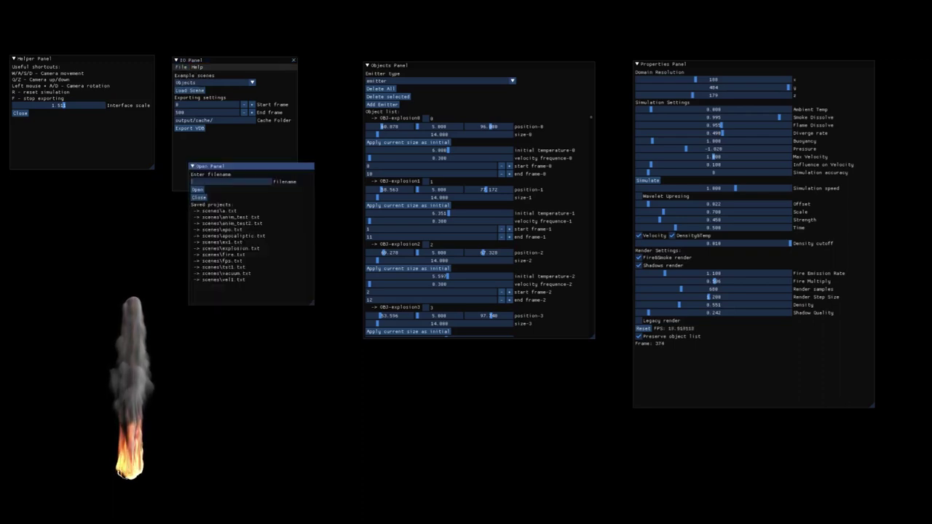
pyautogui.write('apocaliptic')
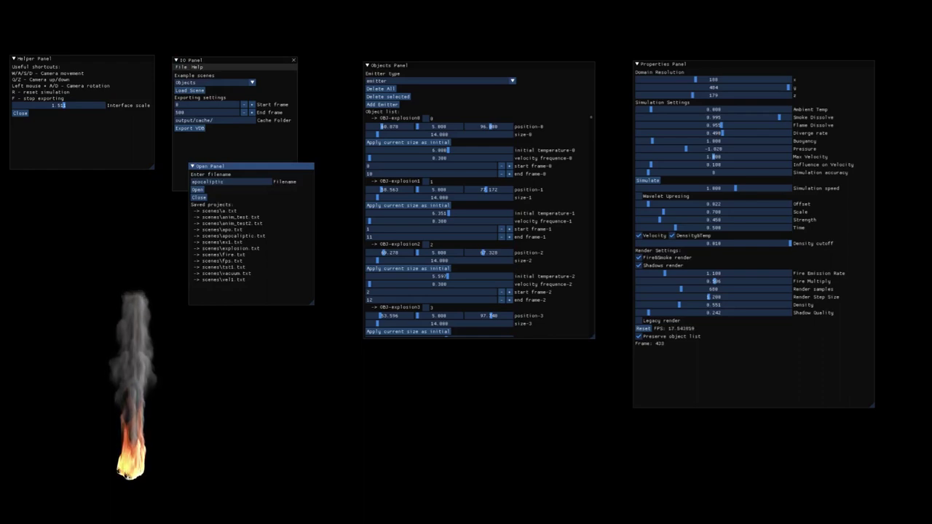
pyautogui.click(197, 189)
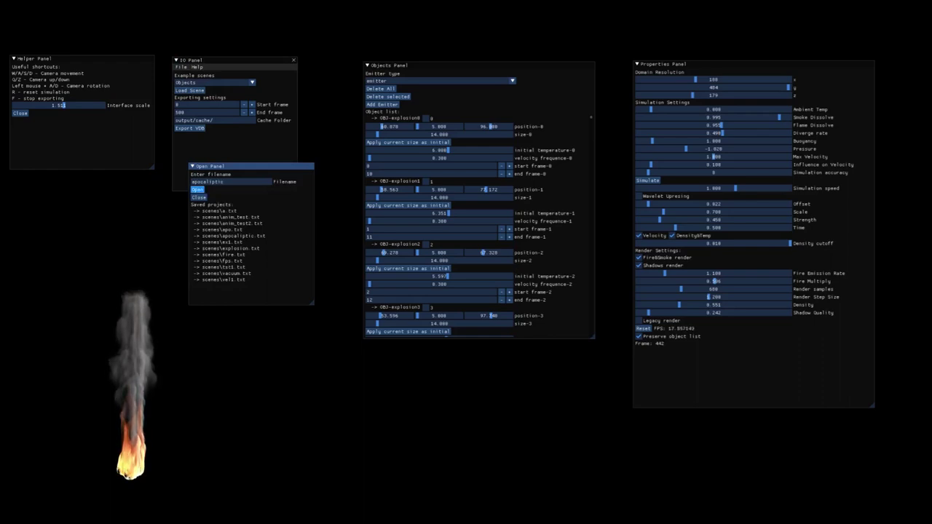
pyautogui.click(197, 189)
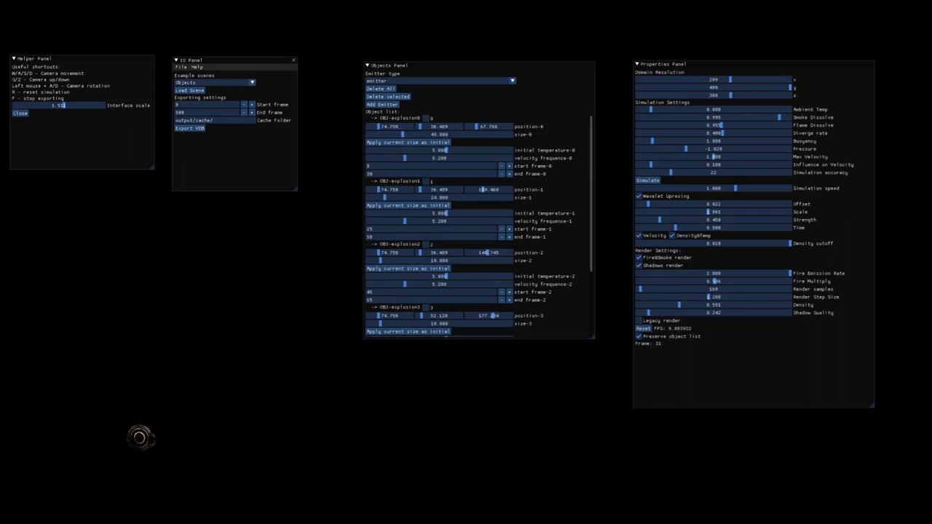
# - Raise the render samples of the opened scene to about 933 and restart the simulation
pyautogui.moveTo(640, 289); pyautogui.dragTo(701, 289)
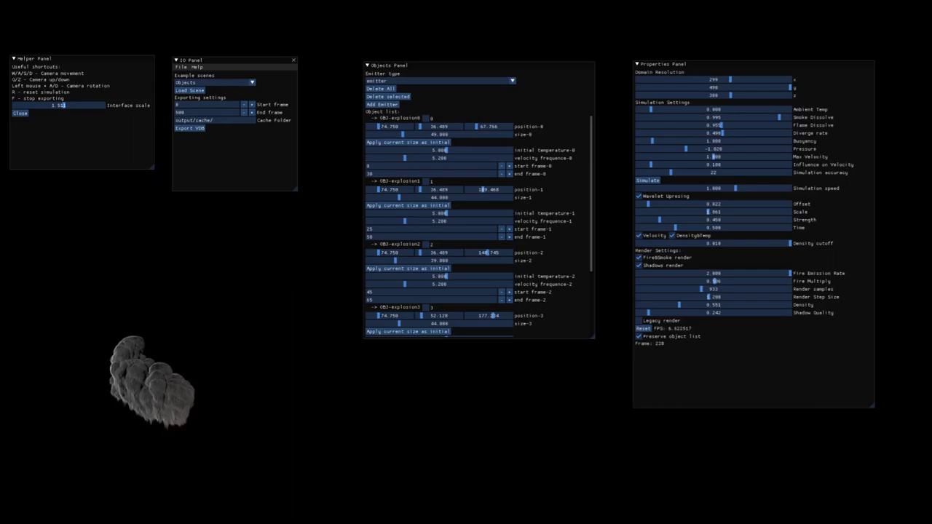
pyautogui.press('r')
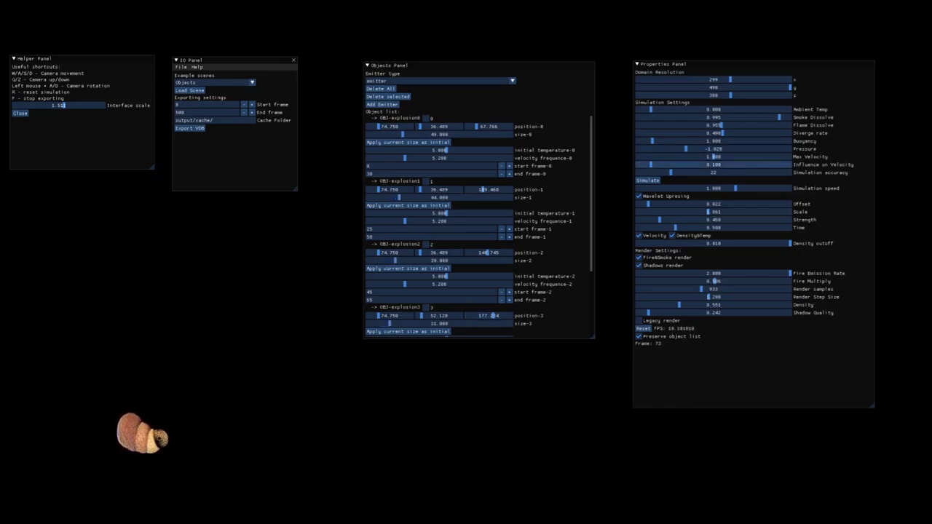
# - Set the influence on velocity to about 0.64 and the max velocity to about 1.21
pyautogui.click(706, 164)
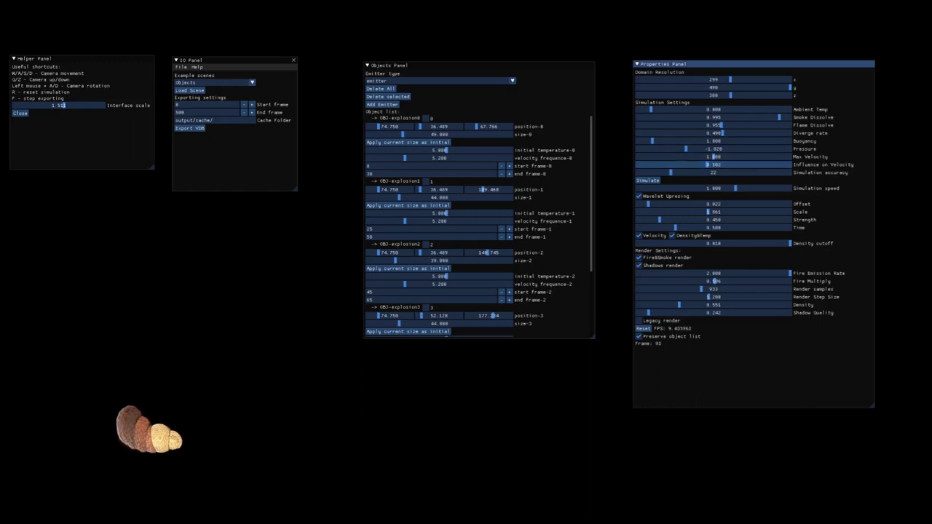
pyautogui.moveTo(731, 164); pyautogui.dragTo(735, 165)
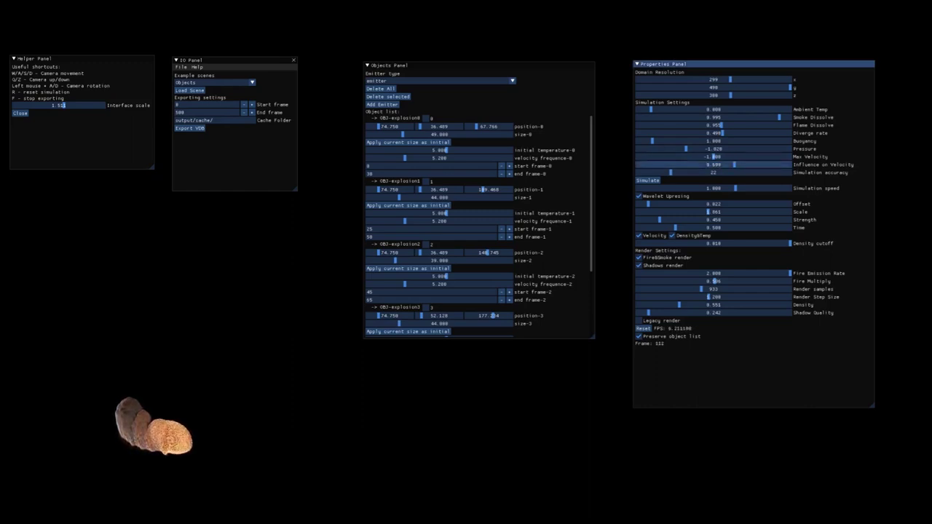
pyautogui.click(726, 165)
pyautogui.click(730, 156)
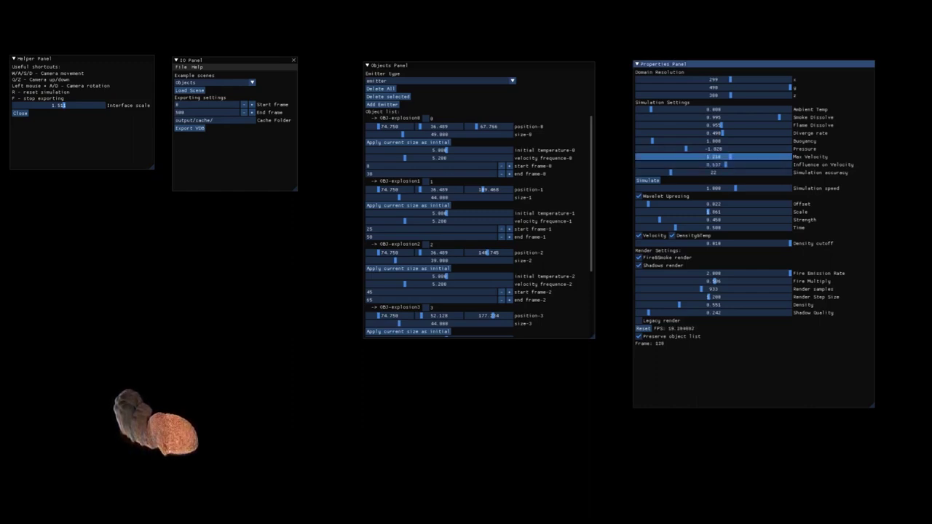
# - Lower the influence on velocity to about 0.27 and the max velocity to about 1.04, restarting the simulation
pyautogui.press('r')
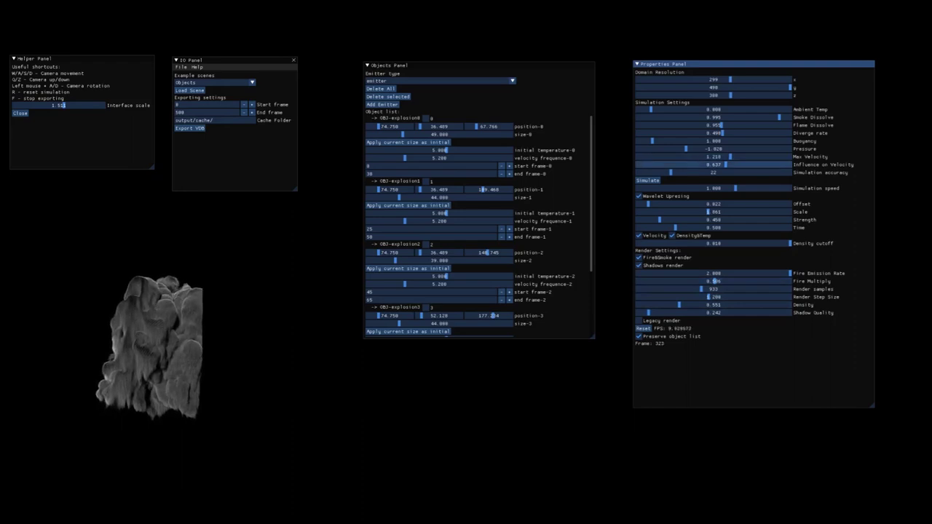
pyautogui.moveTo(725, 164); pyautogui.dragTo(675, 164)
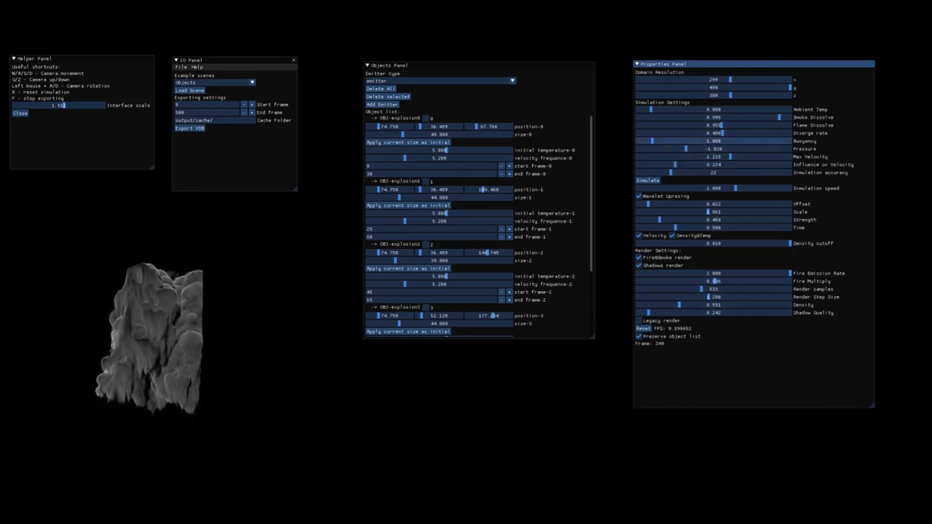
pyautogui.moveTo(730, 157); pyautogui.dragTo(717, 157)
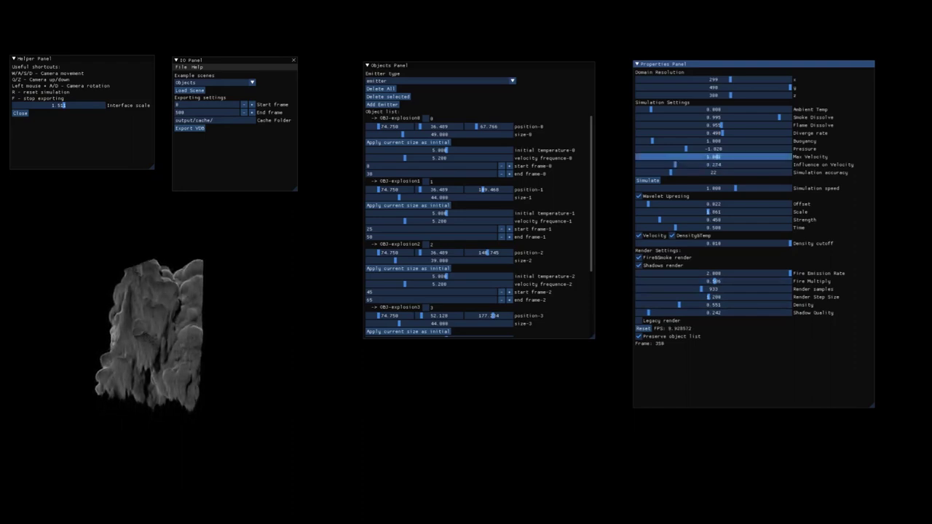
pyautogui.press('r')
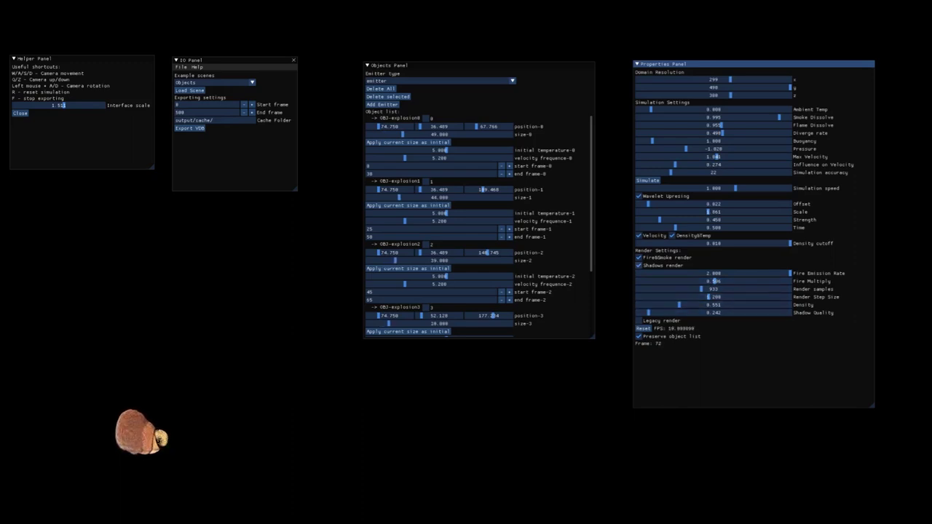
# - Set the transparency compensation to about 0.33 with shadow rendering temporarily switched off, and re-enable the shadows
pyautogui.click(639, 265)
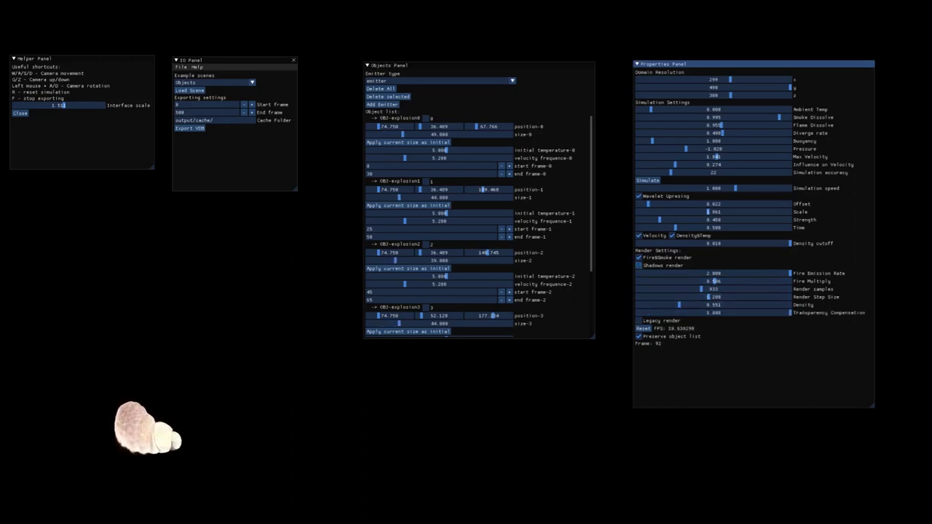
pyautogui.moveTo(789, 313); pyautogui.dragTo(686, 312)
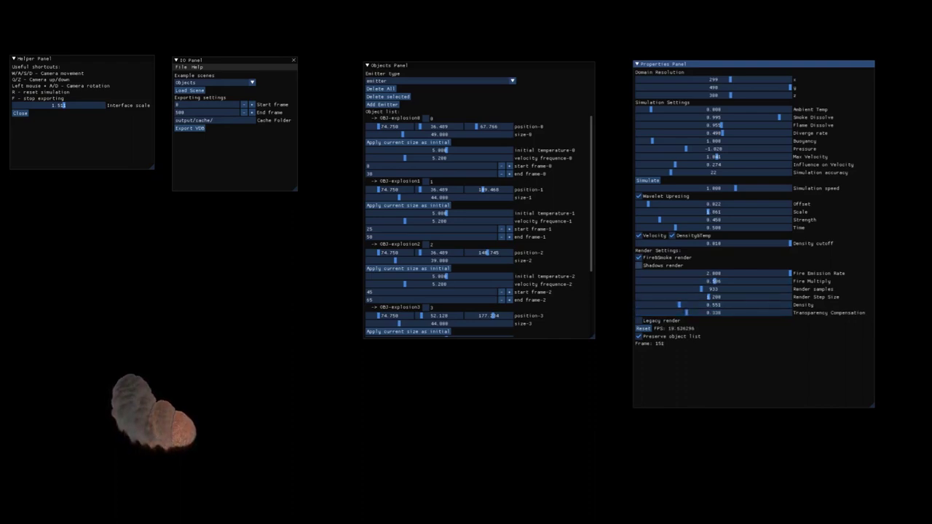
pyautogui.click(639, 265)
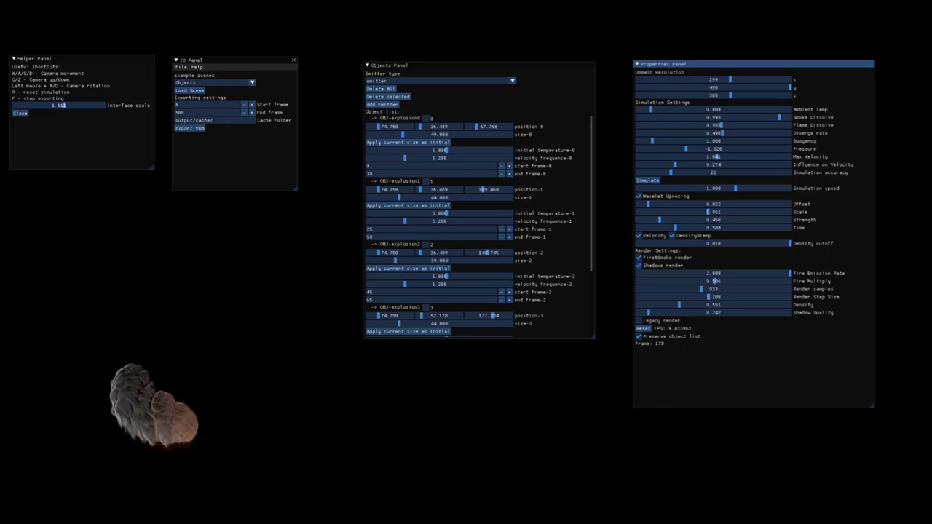